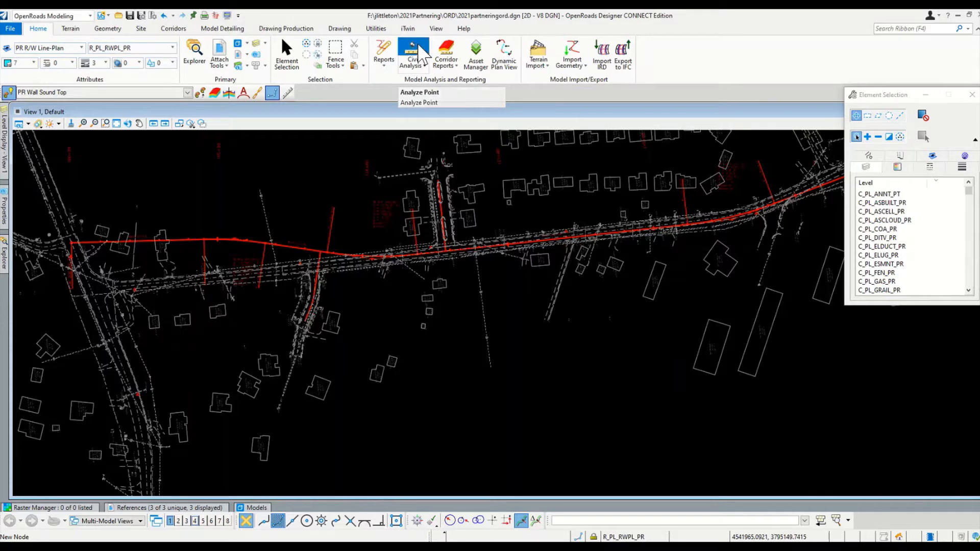
Step: Analyze a point north of the main red centerline near its western end for station, offset and direction
click(418, 102)
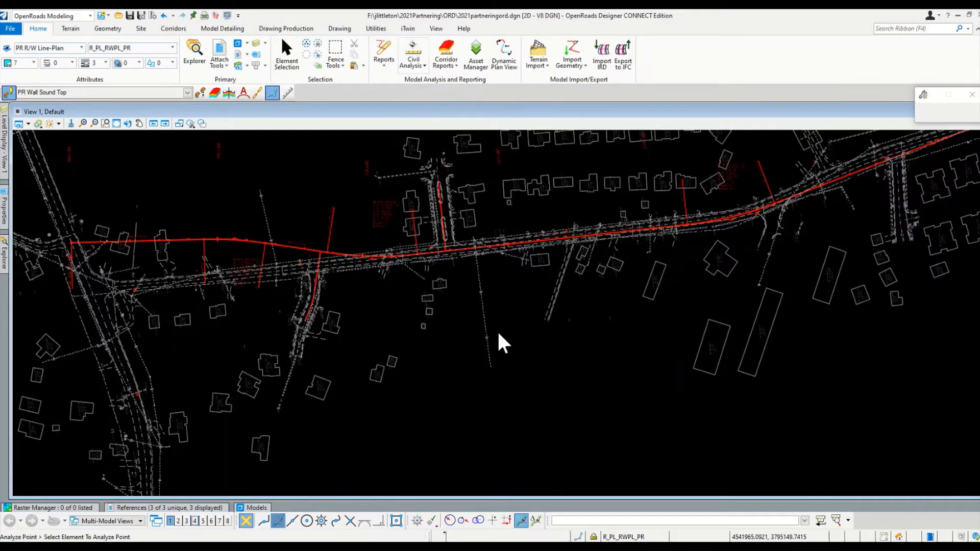
click(321, 254)
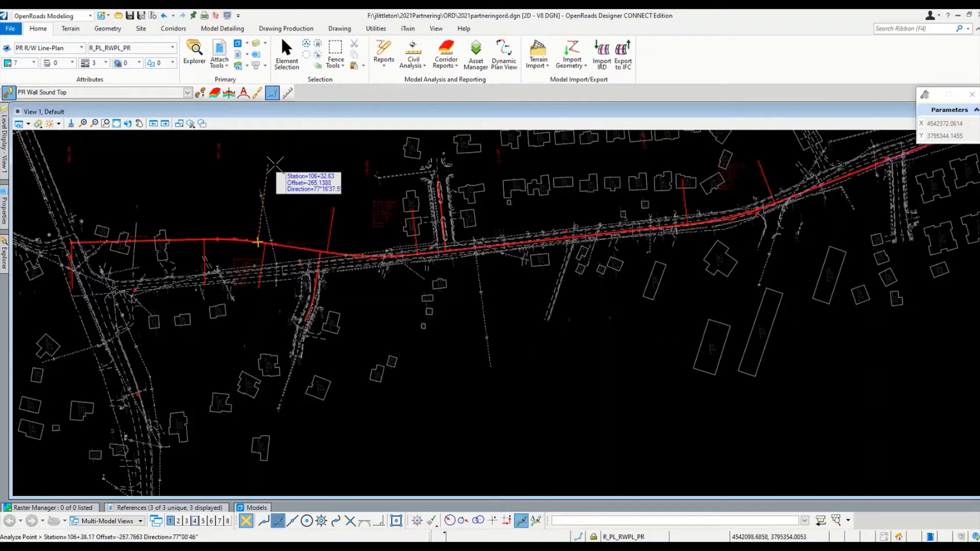
click(367, 193)
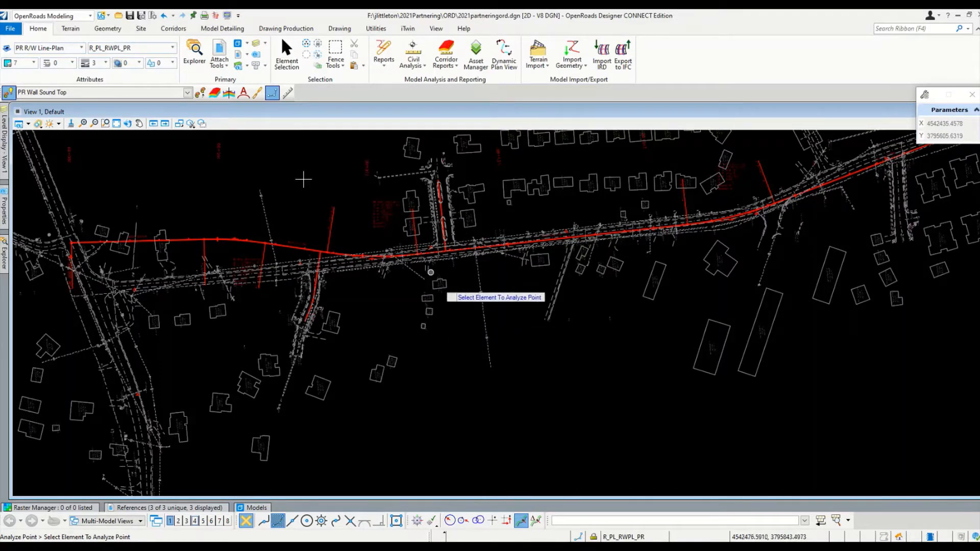
click(286, 54)
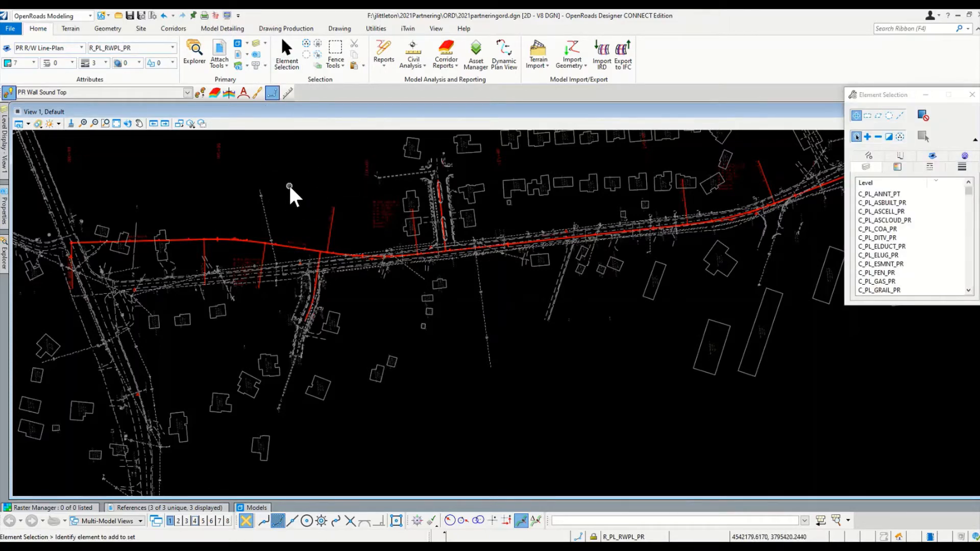
Step: Analyze a point against the main centerline with Civil AccuDraw's station and offset fields enabled, and then turn Civil AccuDraw off
key(F5)
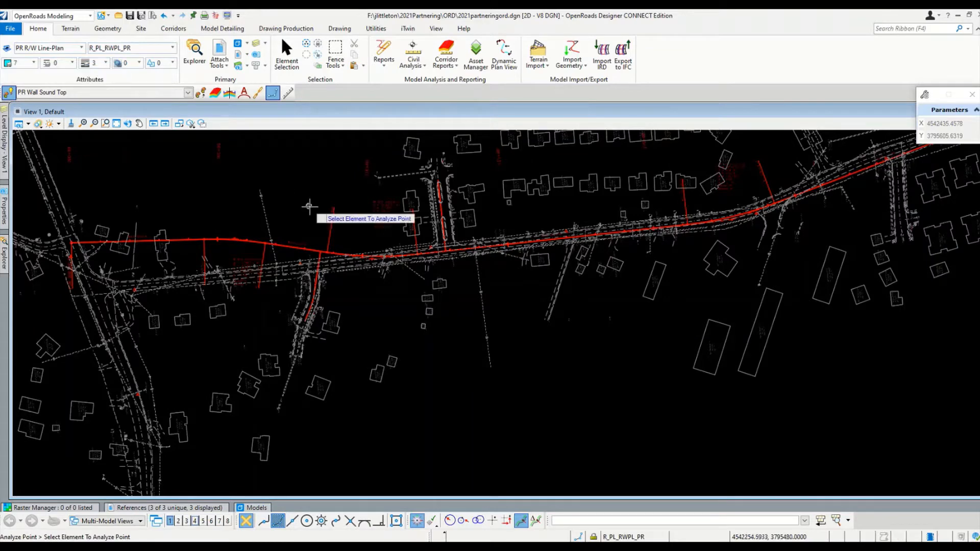
click(313, 250)
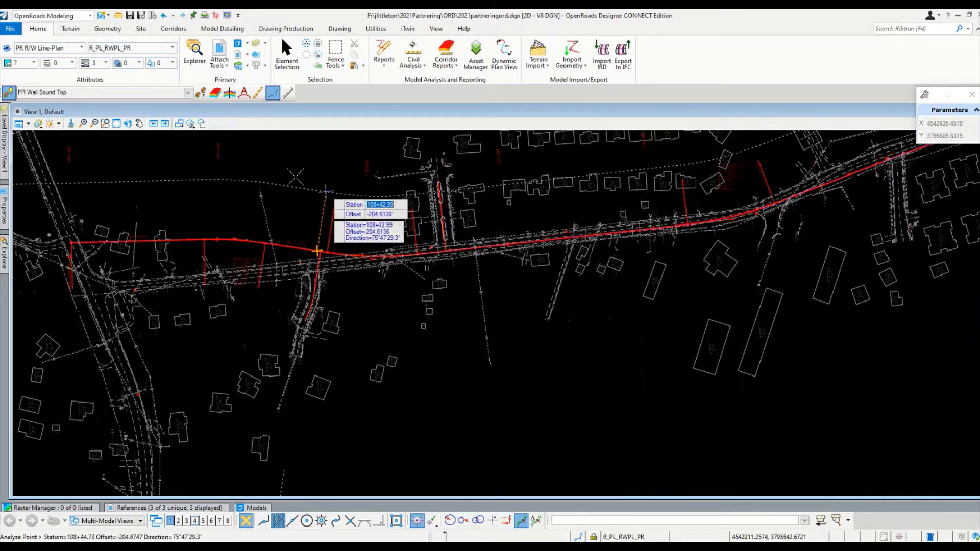
click(416, 524)
right_click(427, 447)
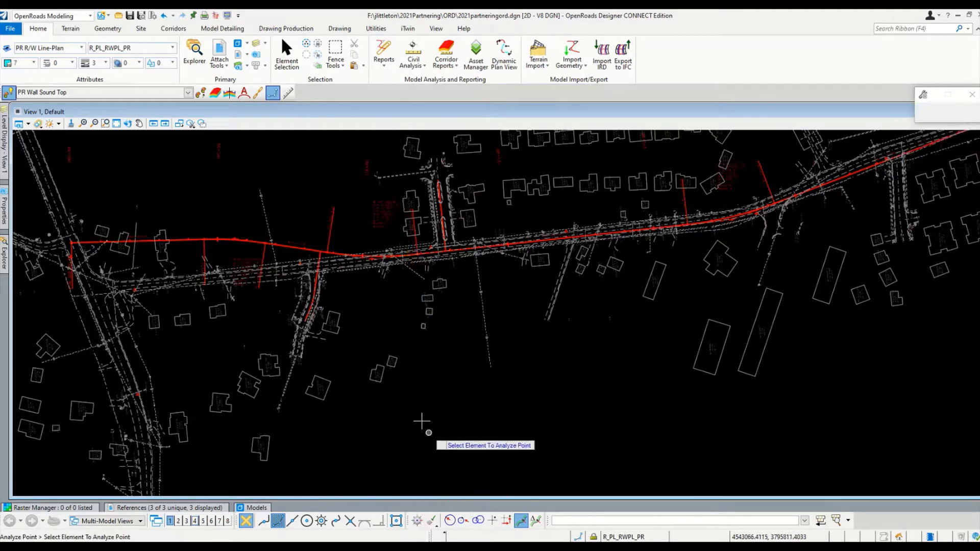
right_click(421, 418)
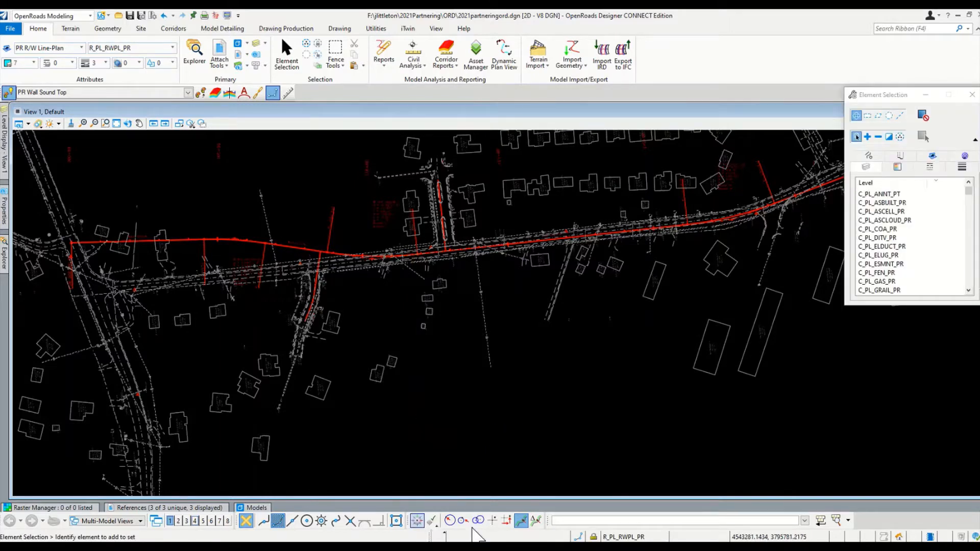
Step: Enable Civil AccuDraw in Station-Offset mode and set the element template to PR R/W Line-Plan
click(418, 525)
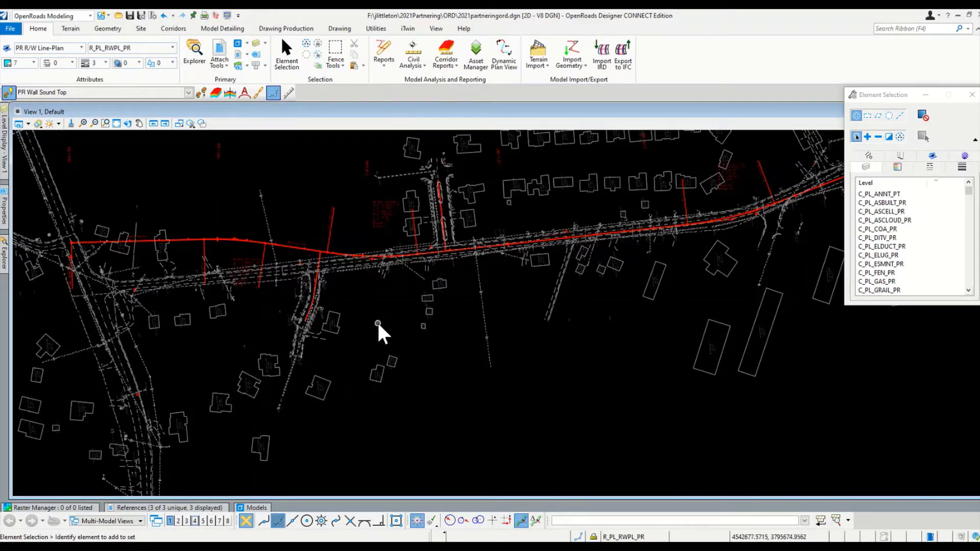
click(525, 524)
click(81, 48)
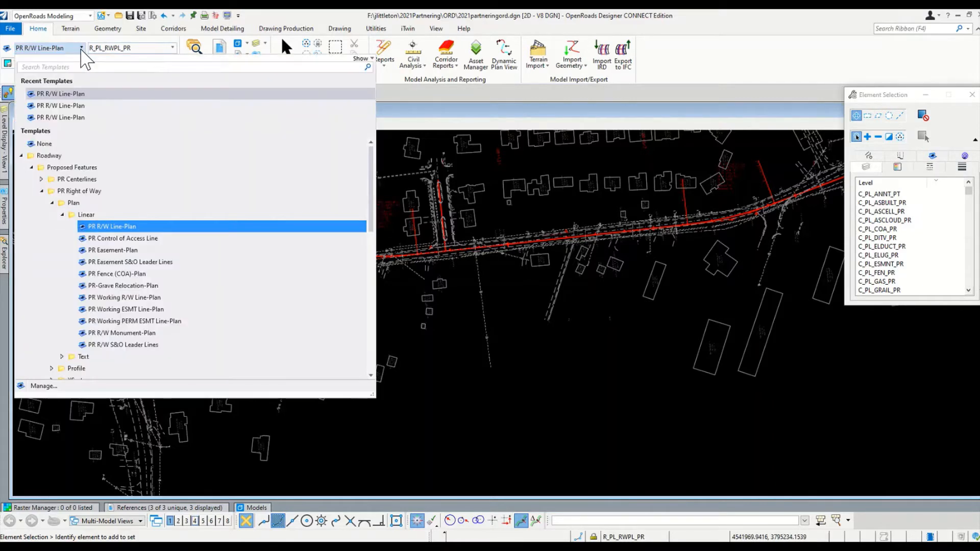
click(144, 227)
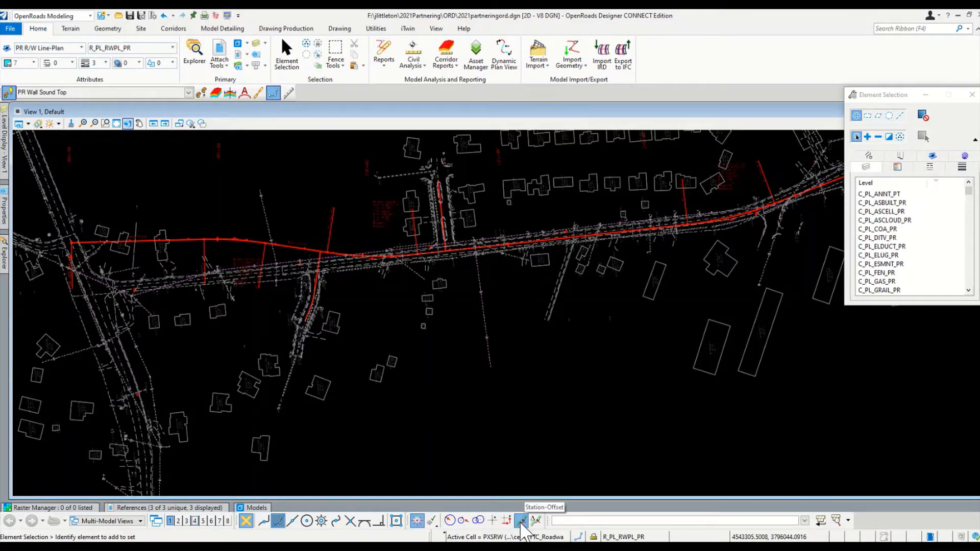
Step: Start a SmartLine at station 100+35 with a -90 offset from the main centerline
click(340, 30)
click(388, 57)
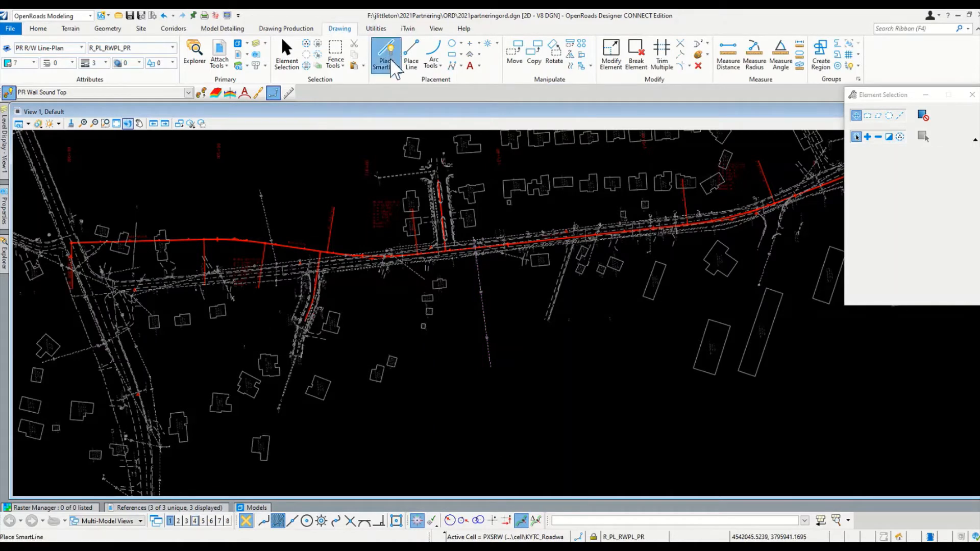
scroll(504, 308, down, 1)
scroll(504, 309, down, 1)
scroll(343, 282, up, 2)
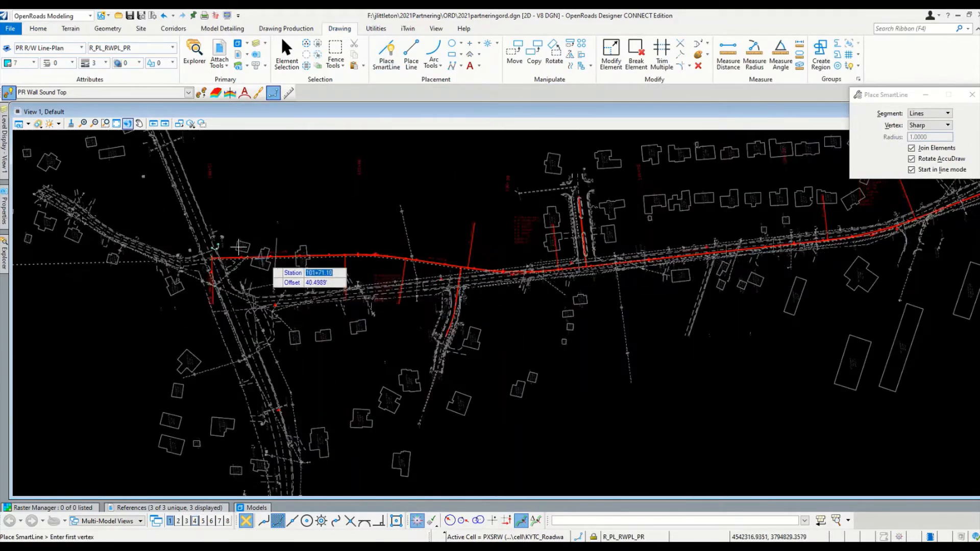
scroll(222, 236, up, 2)
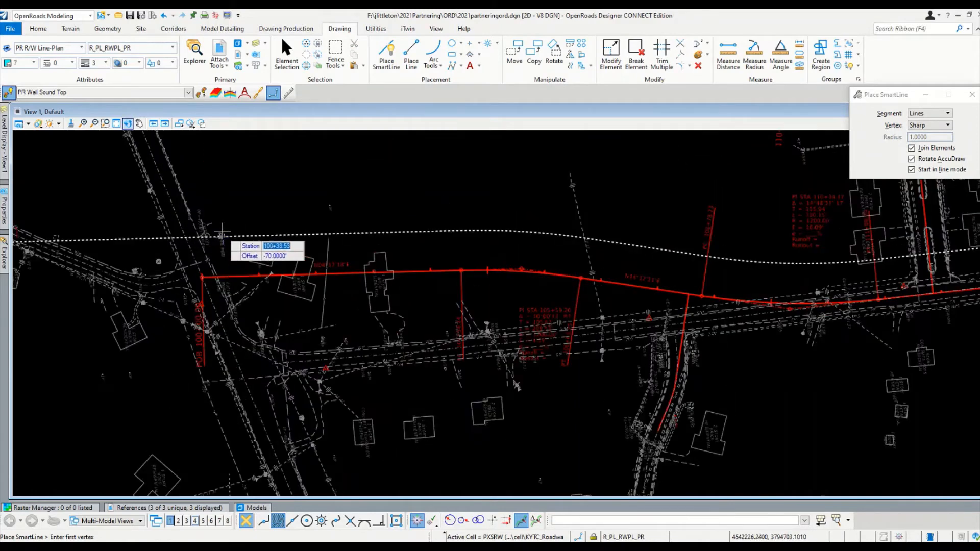
text(10035)
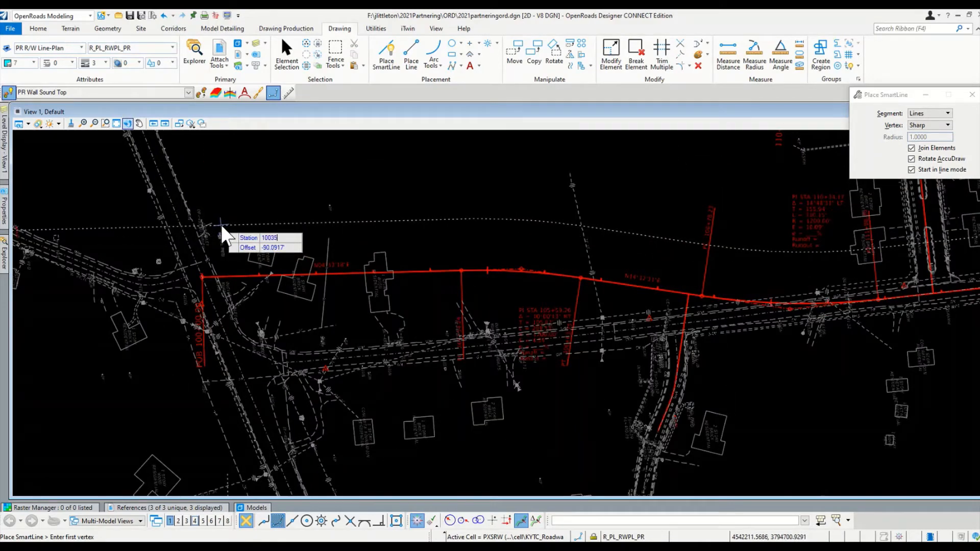
key(Tab)
text(-90)
click(221, 225)
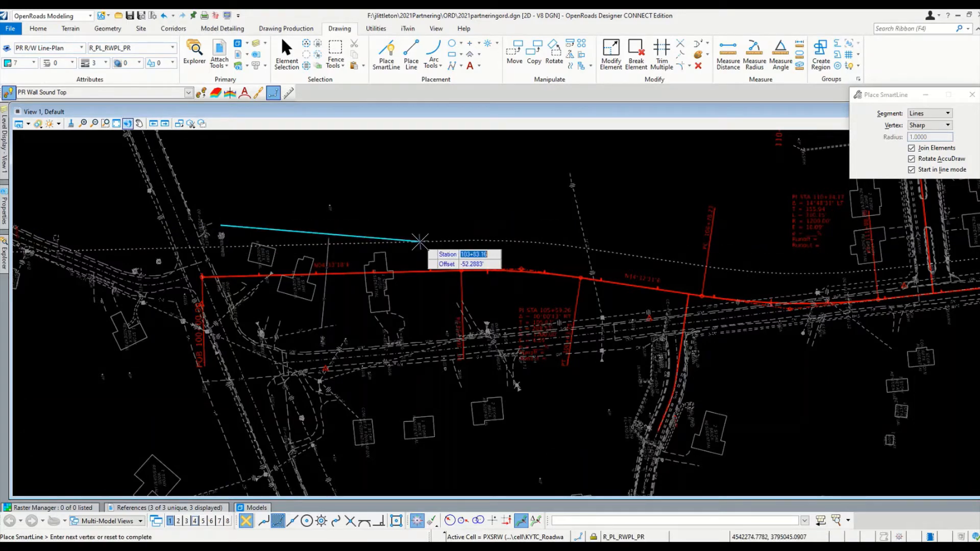
Step: Place the SmartLine's second vertex at station 103+85 with a -55 offset and finish the line
text(10385)
key(Tab)
text(-55)
key(Tab)
click(420, 241)
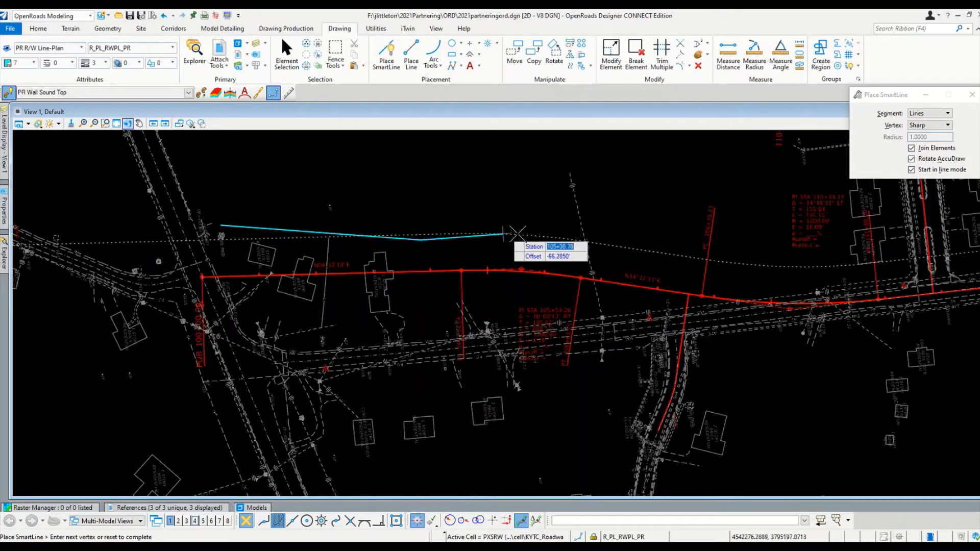
right_click(511, 232)
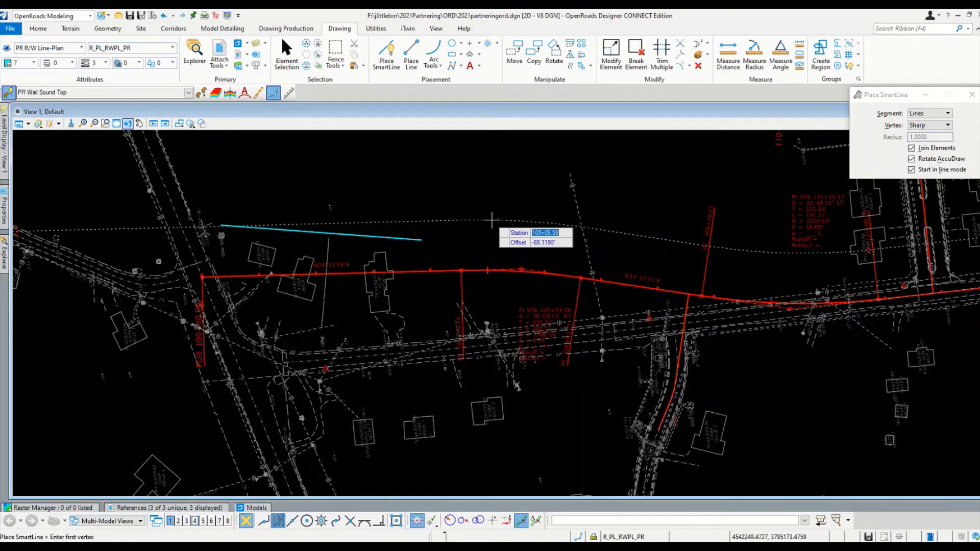
Step: Make the 2021_Partnering_Approach2_CL alignment the station-offset reference for a new SmartLine
scroll(454, 223, down, 1)
scroll(565, 269, down, 1)
scroll(782, 238, up, 1)
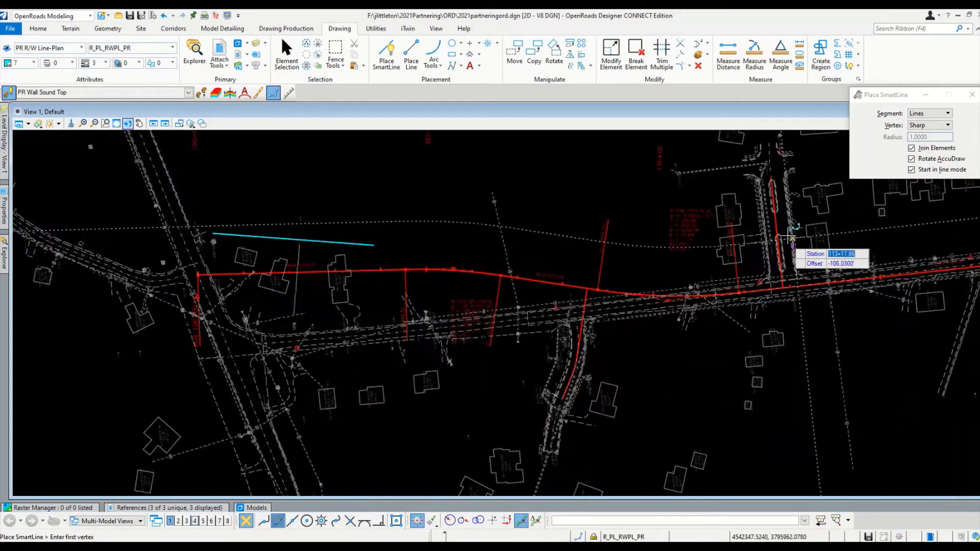
scroll(791, 238, up, 1)
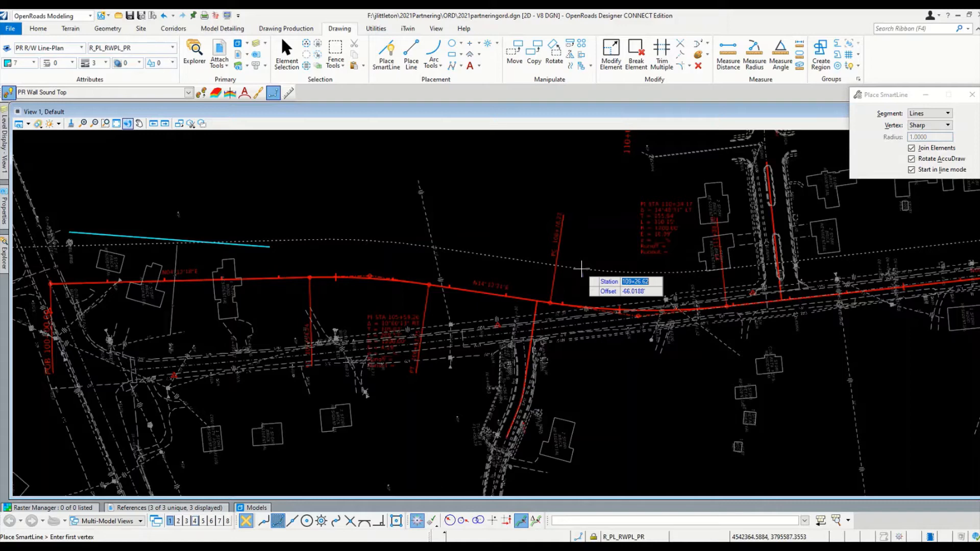
text(o)
key(Tab)
key(o)
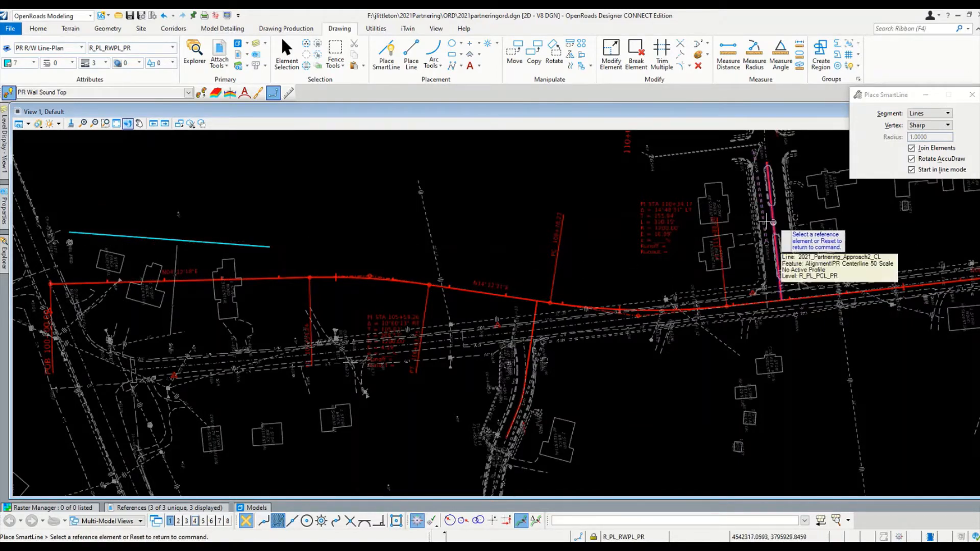
click(777, 245)
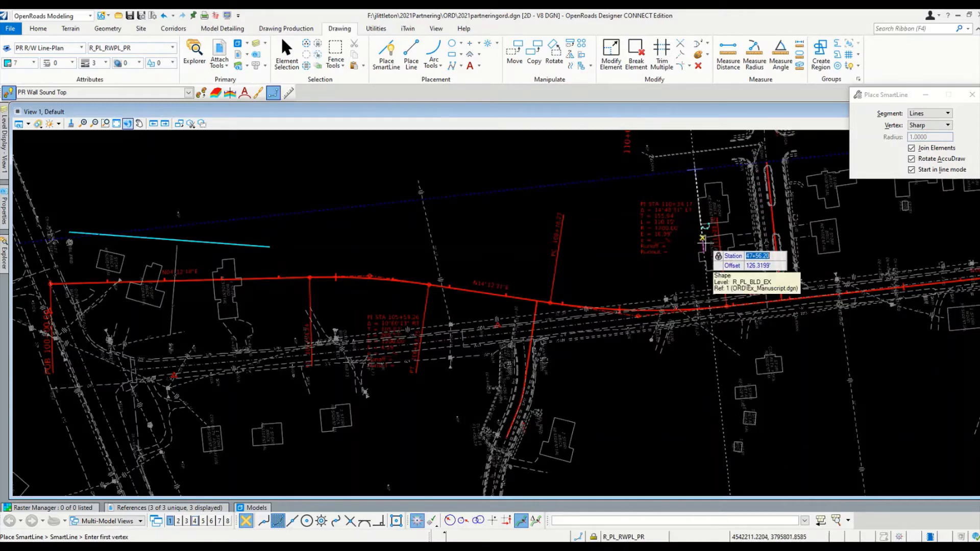
Step: Enter station 48+20 and offset 40 from the approach centerline for the new SmartLine's first vertex
text(48+20)
key(Tab)
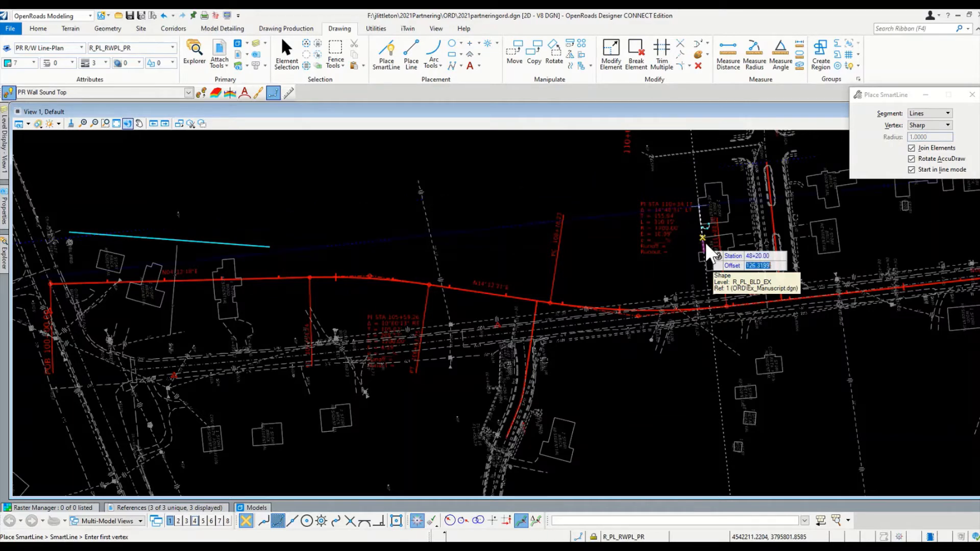
text(40.0000')
key(Return)
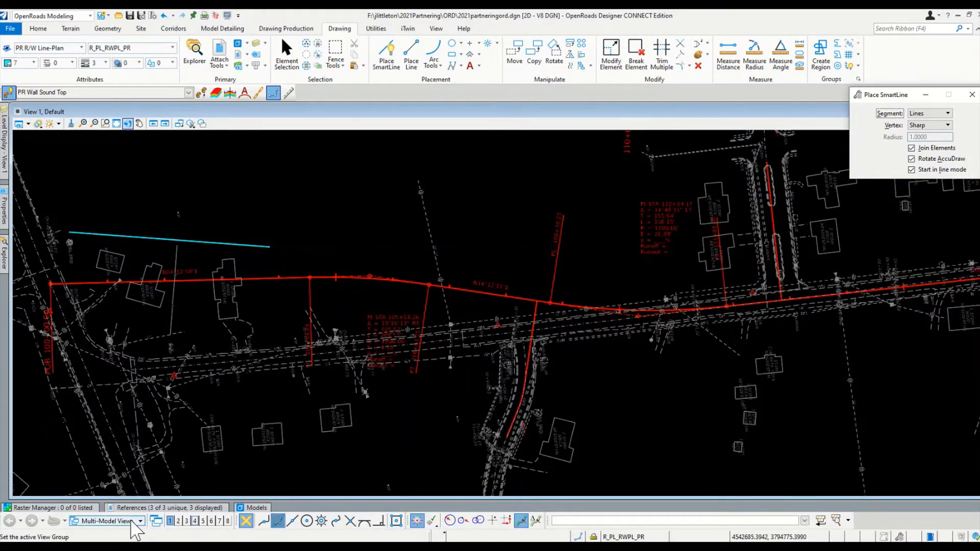
Step: Switch to the 2021_Partnering_ORD_Plan2 drawing model and try to run Analyze Point there
click(139, 521)
click(140, 438)
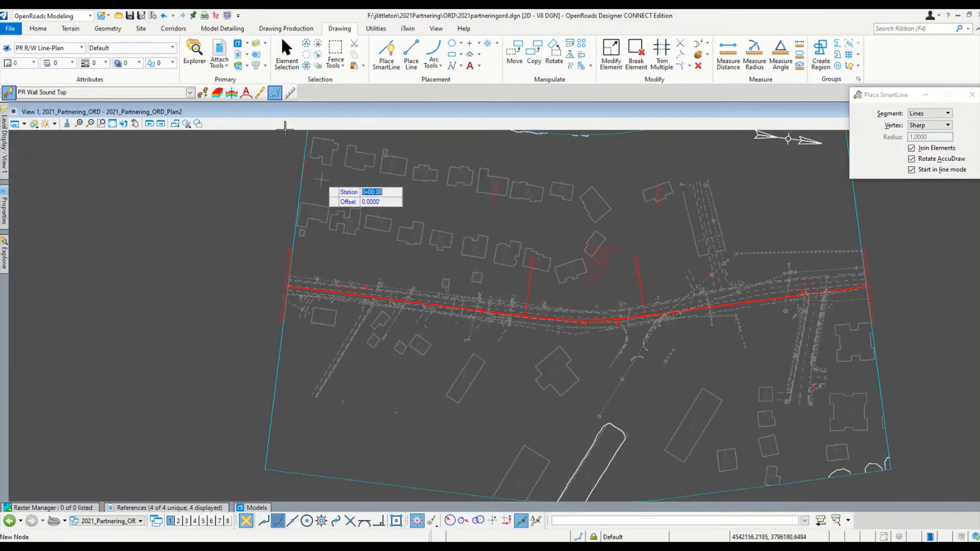
click(39, 29)
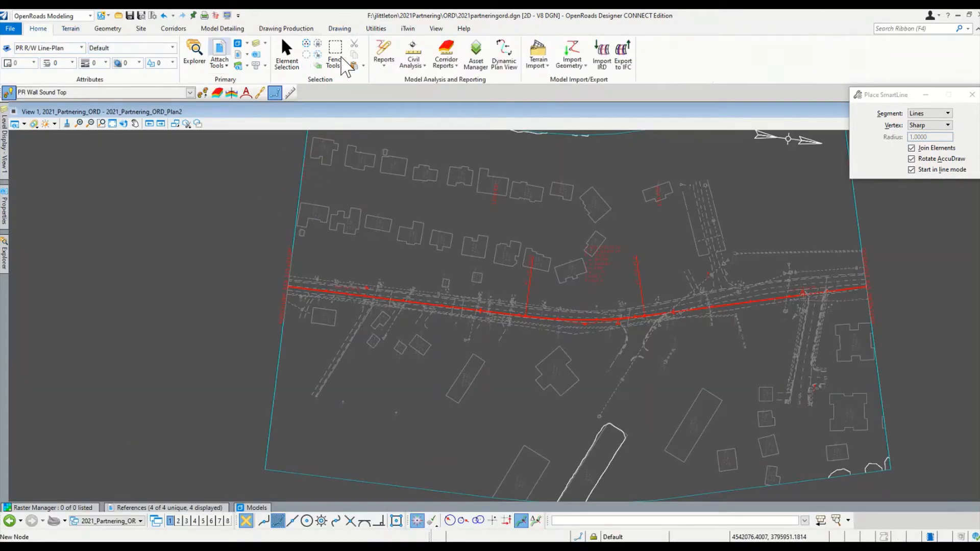
click(414, 49)
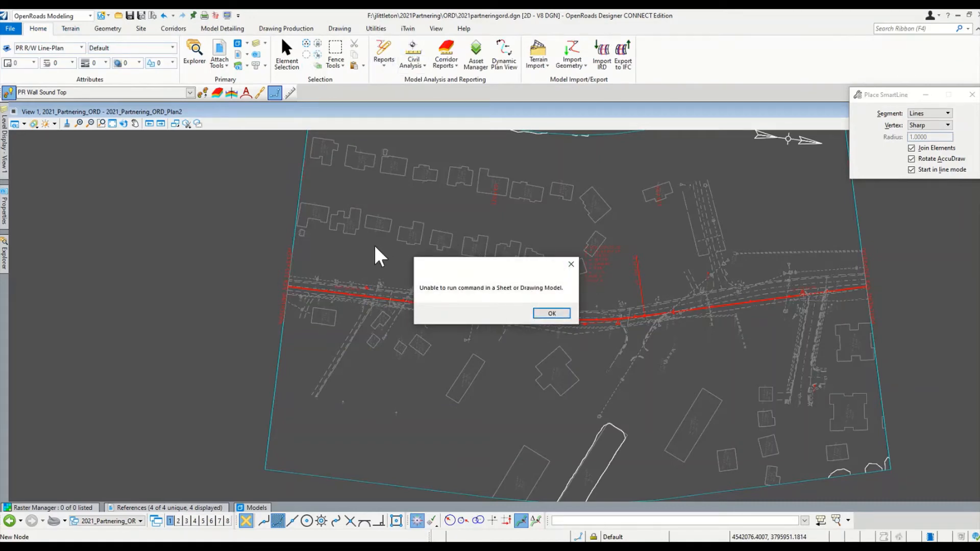
click(543, 314)
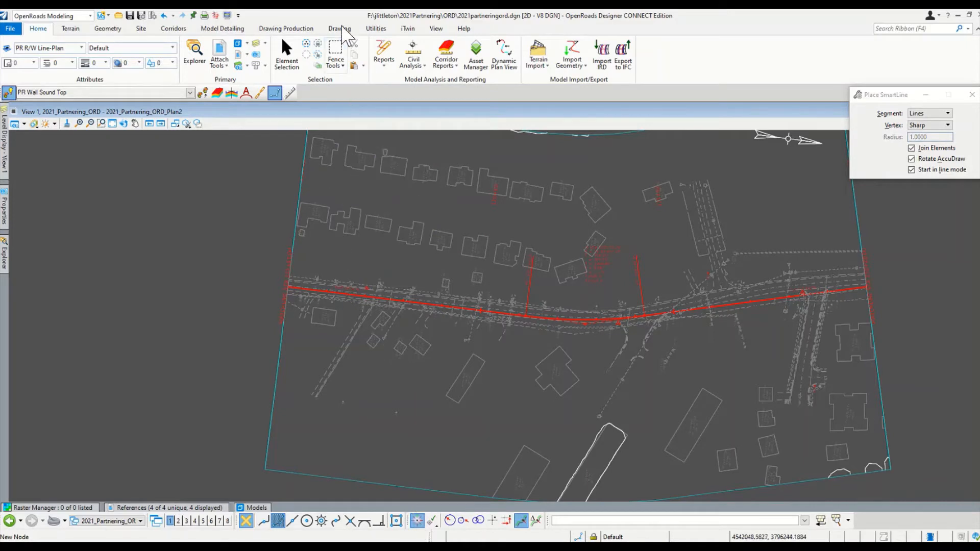
Step: Start a SmartLine in the plan drawing and set the red main centerline as its station-offset reference
click(340, 29)
click(386, 57)
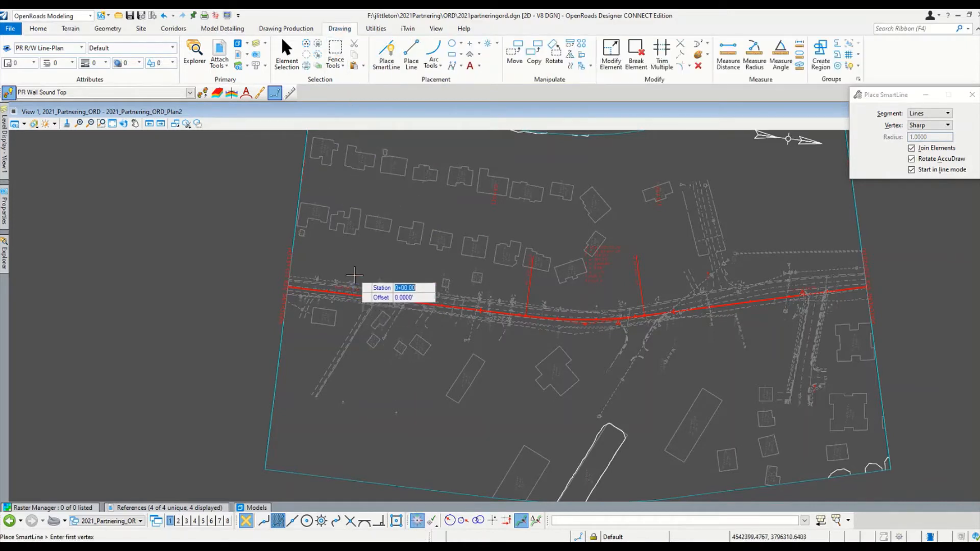
key(o)
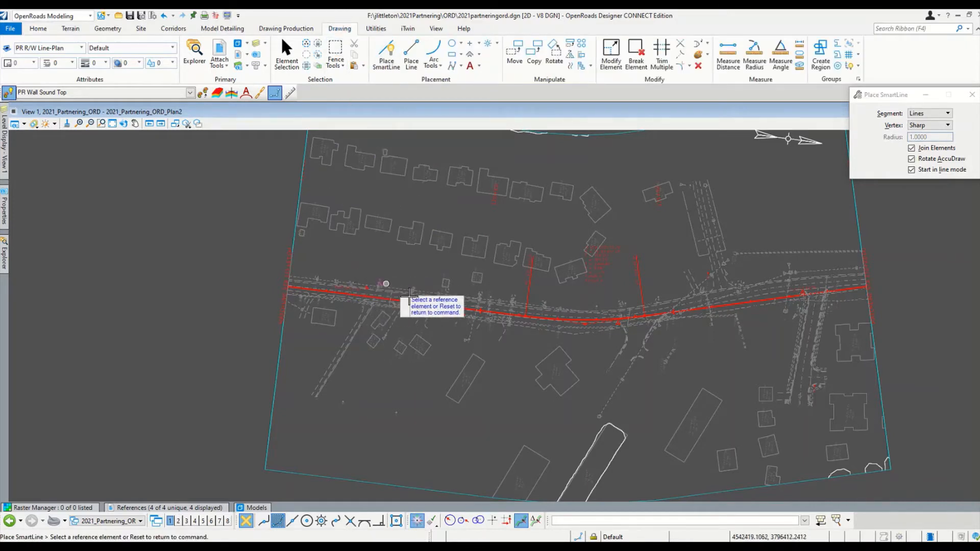
click(579, 317)
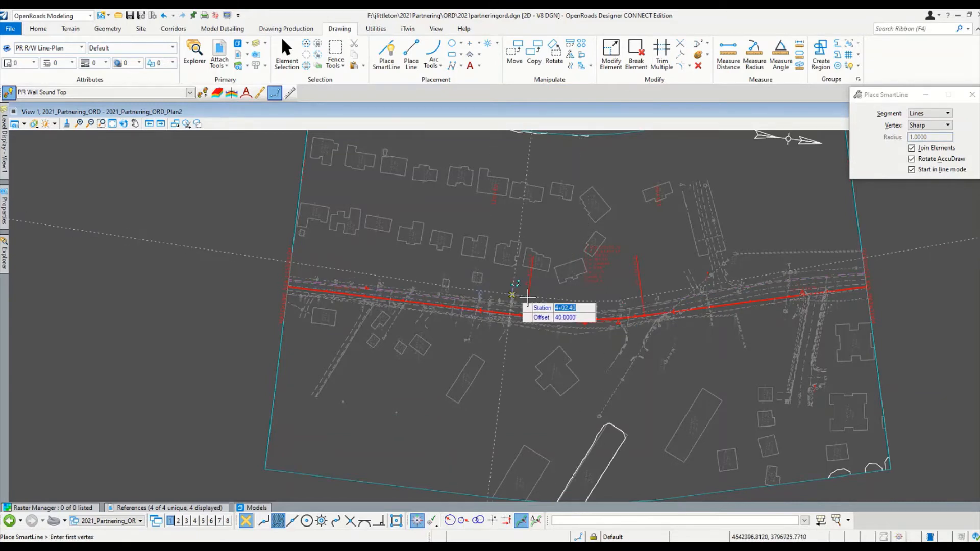
key(o)
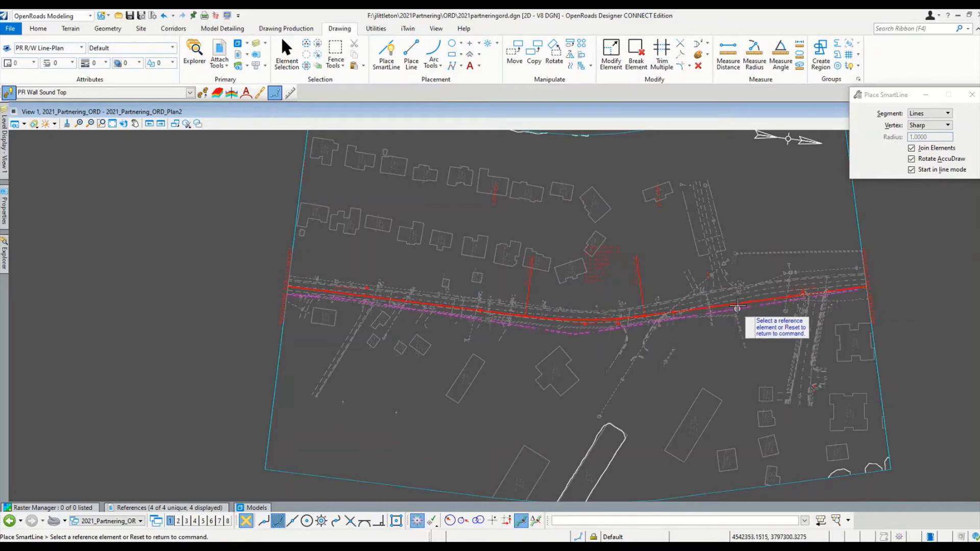
click(737, 303)
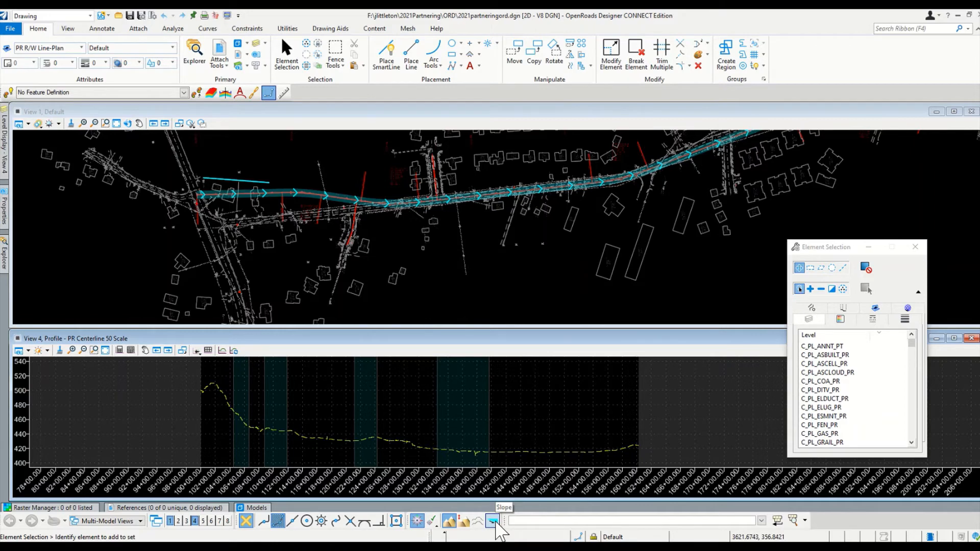
Step: Switch the workflow to OpenRoads Modeling and start the Profile Line Between Points command for the PR Centerline profile
click(139, 123)
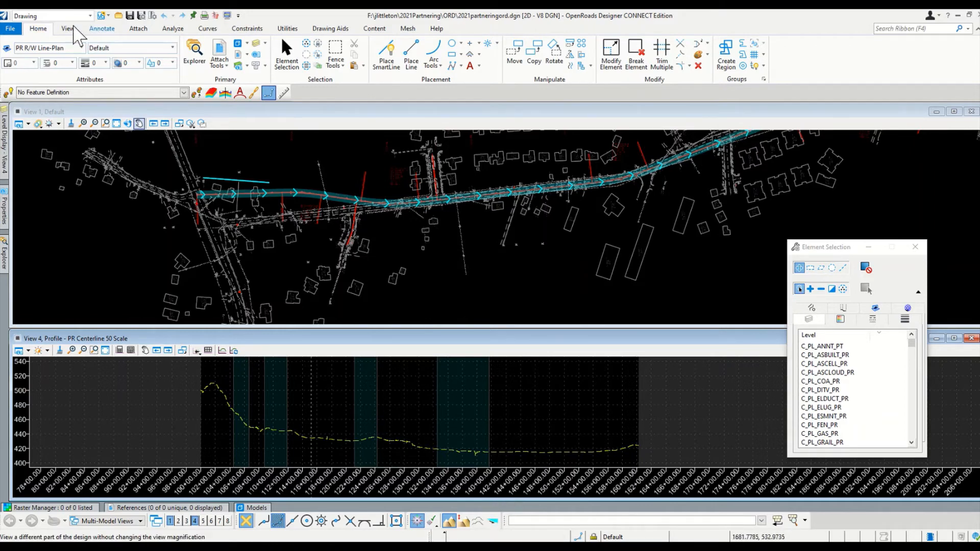
click(72, 16)
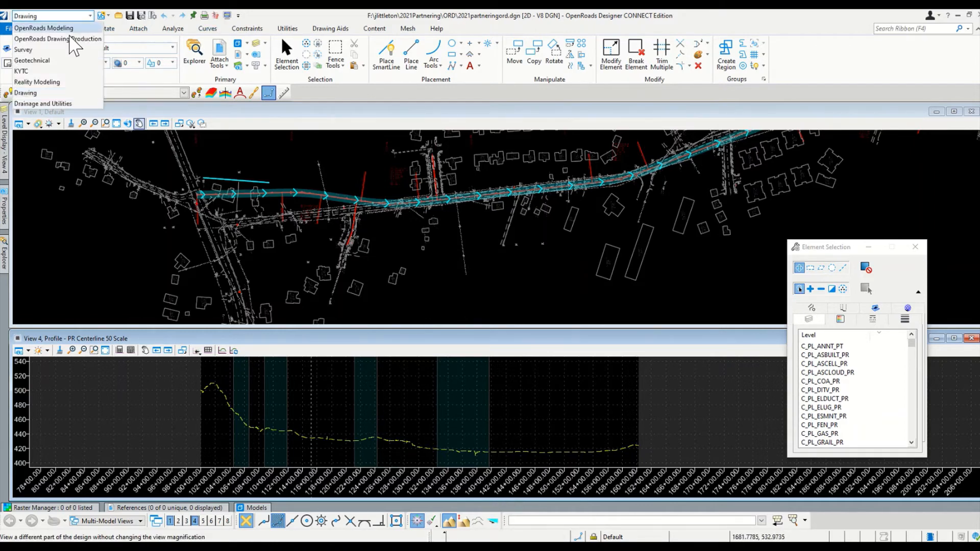
click(69, 28)
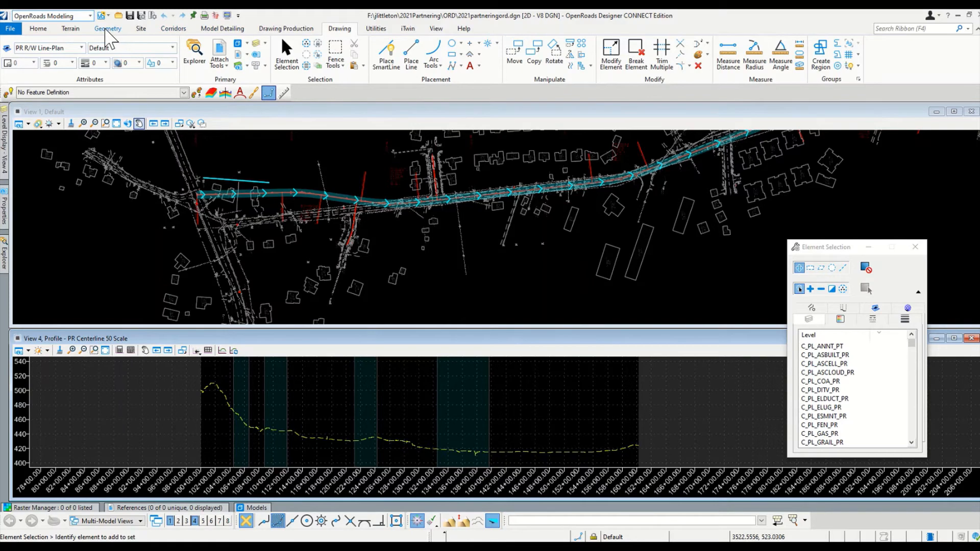
click(108, 29)
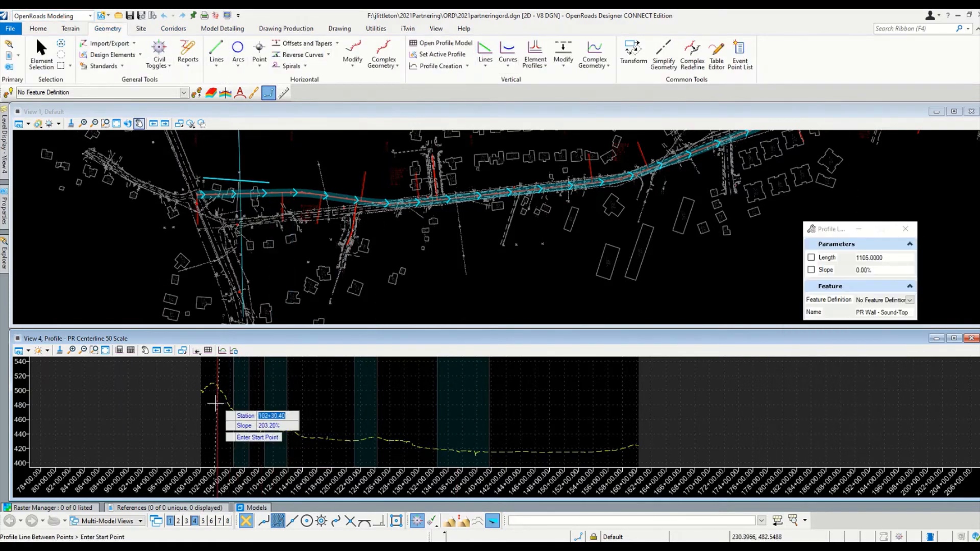
Step: Draw a profile line from the existing ground at about station 100+13.50 to station 103+50 at a -3.00% slope
scroll(189, 398, up, 5)
scroll(182, 375, up, 5)
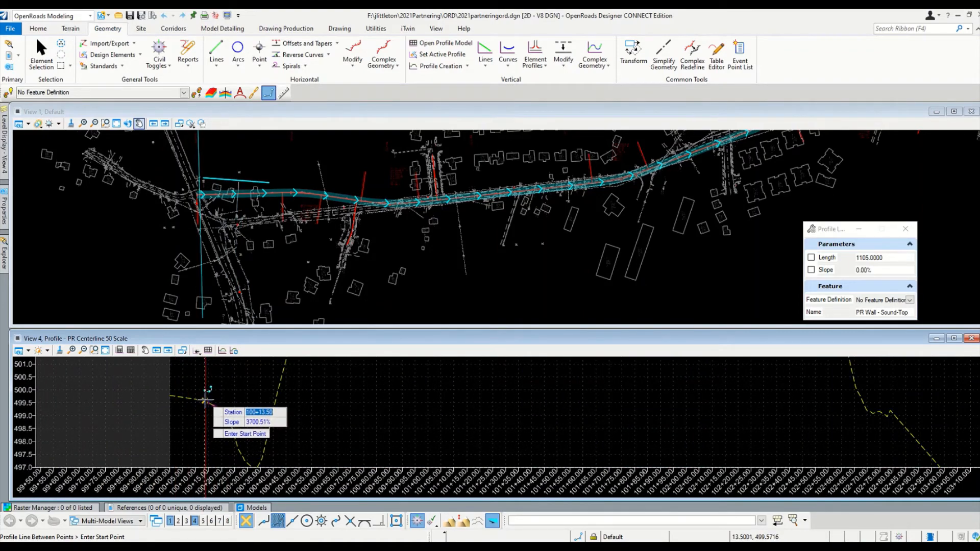
click(202, 404)
scroll(199, 401, down, 2)
scroll(220, 400, down, 5)
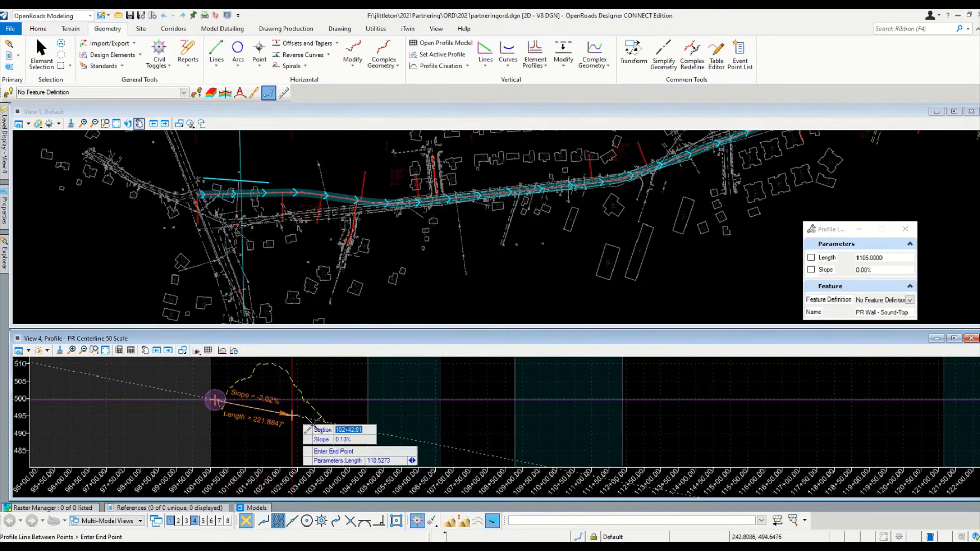
scroll(332, 420, up, 1)
scroll(331, 419, up, 1)
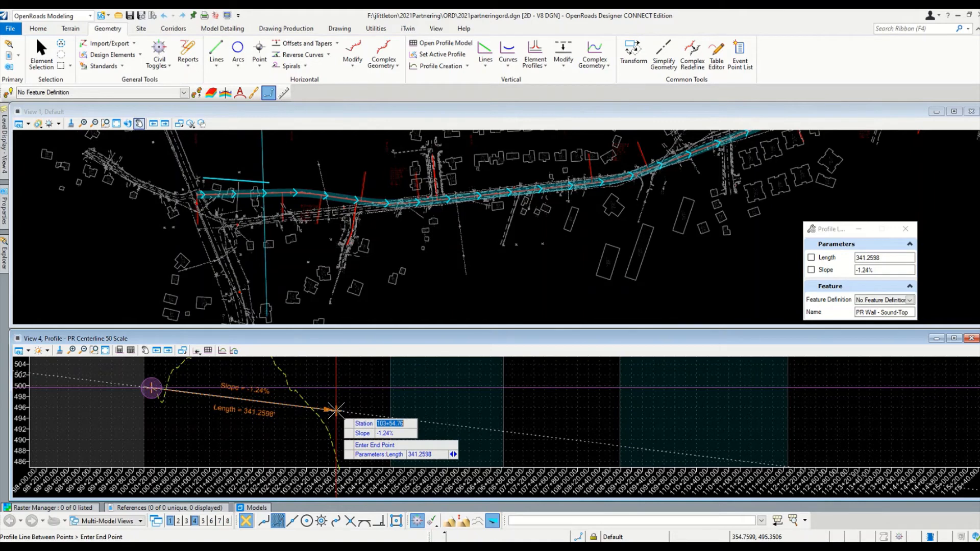
text(13)
key(Tab)
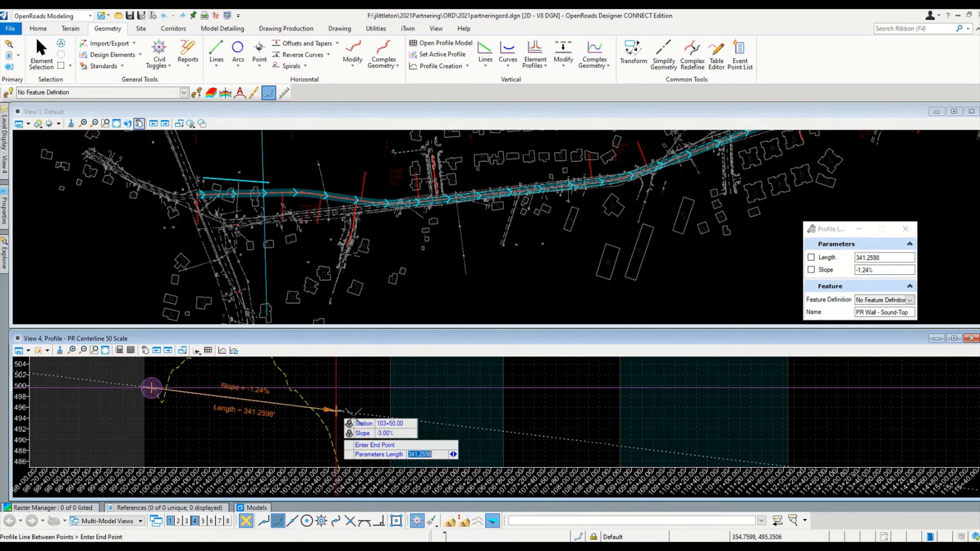
scroll(357, 424, down, 2)
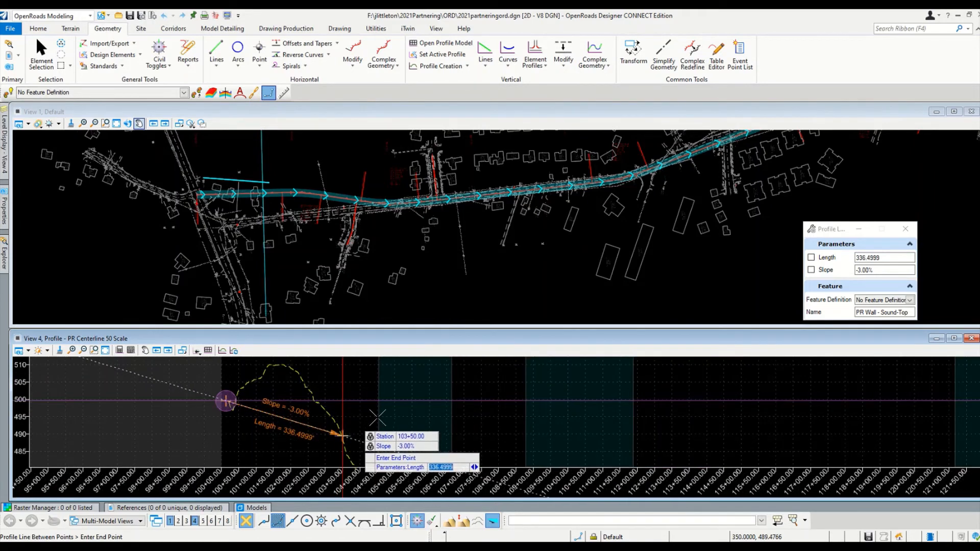
click(375, 416)
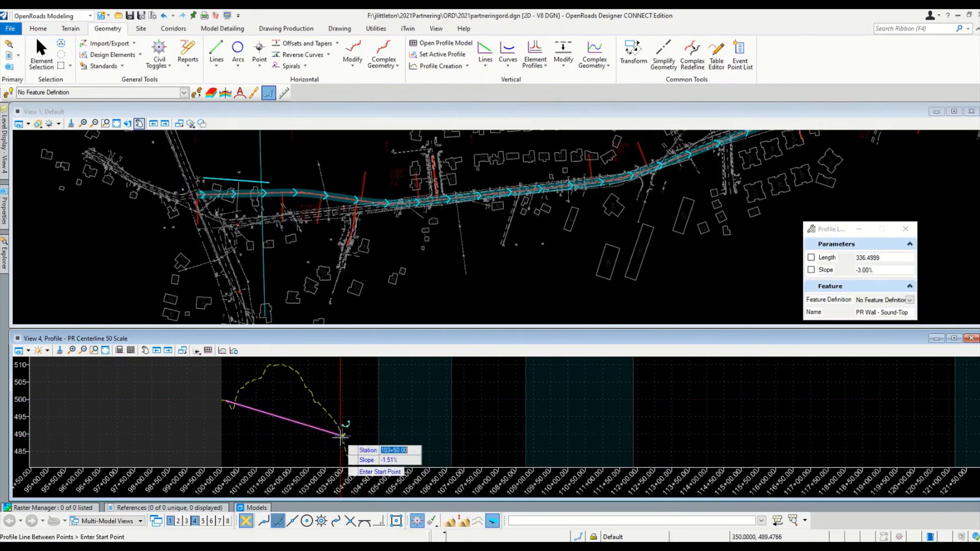
Step: Switch the profile input to station and Z, and start another profile line at station 113+40, elevation 465
scroll(341, 435, down, 3)
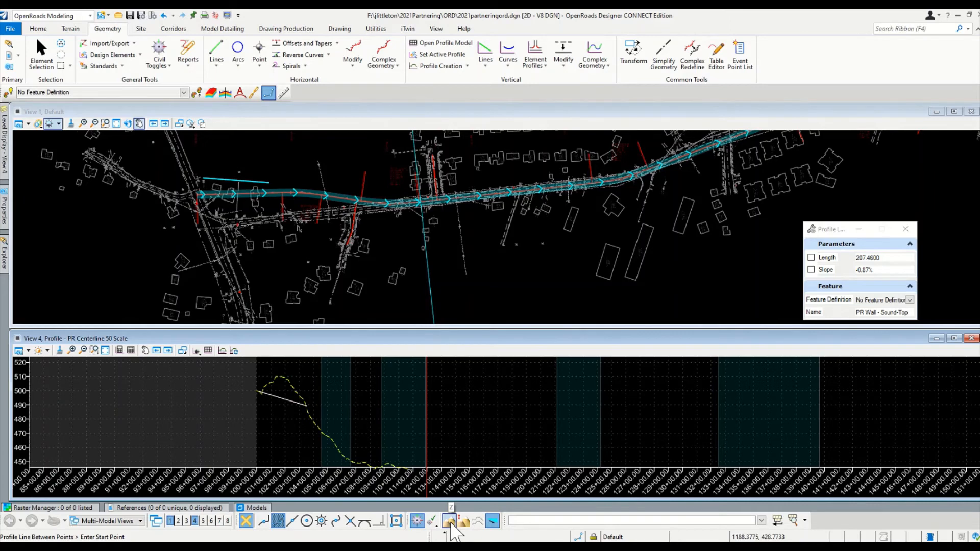
click(450, 521)
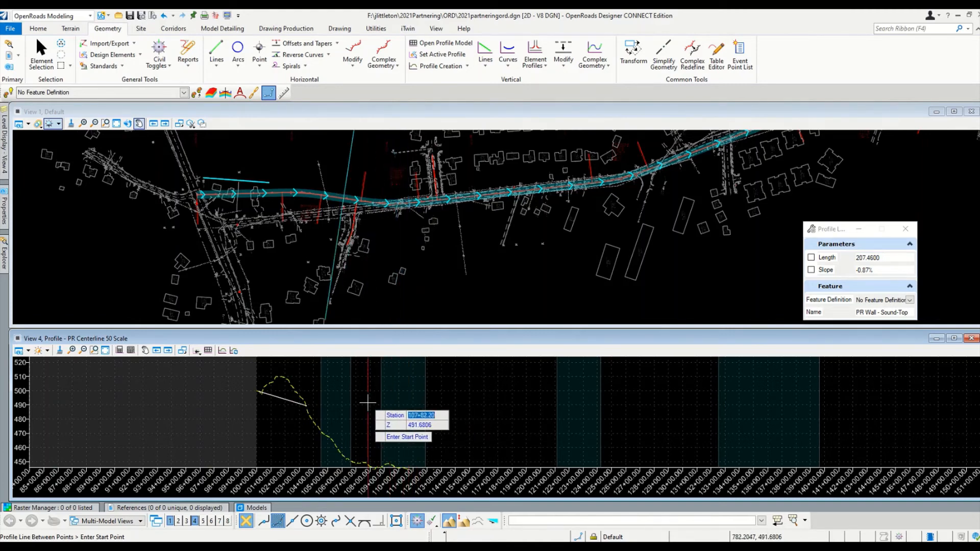
scroll(304, 270, down, 1)
scroll(566, 167, up, 1)
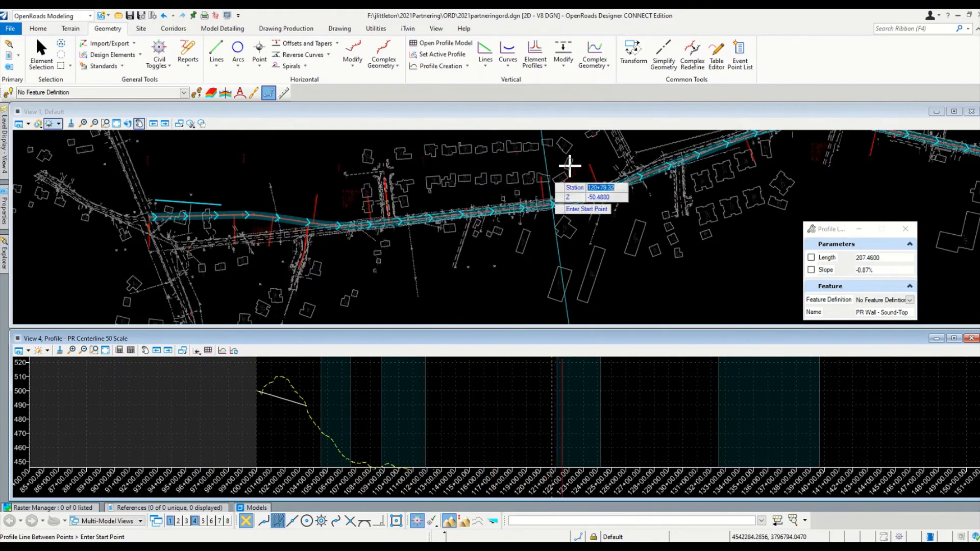
scroll(570, 166, up, 1)
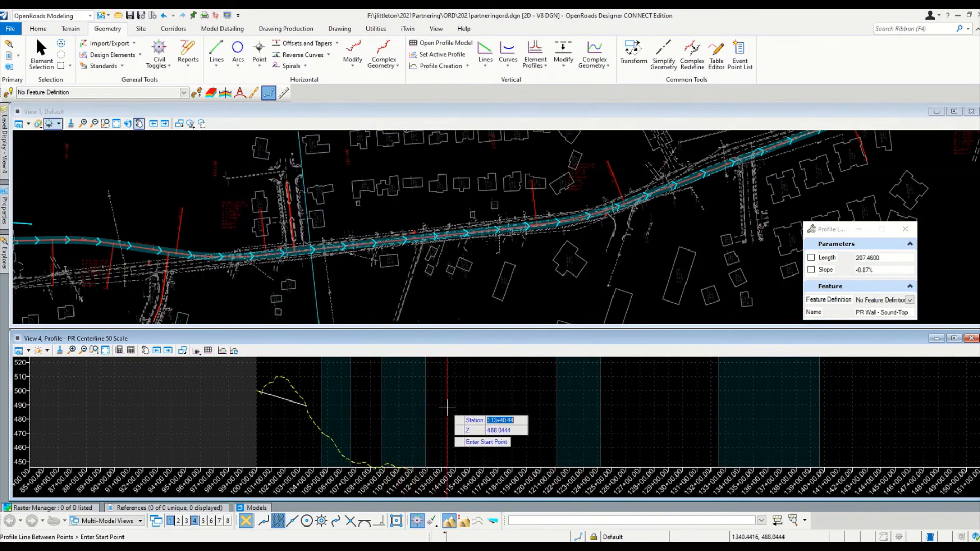
text(113+)
text(40)
key(Tab)
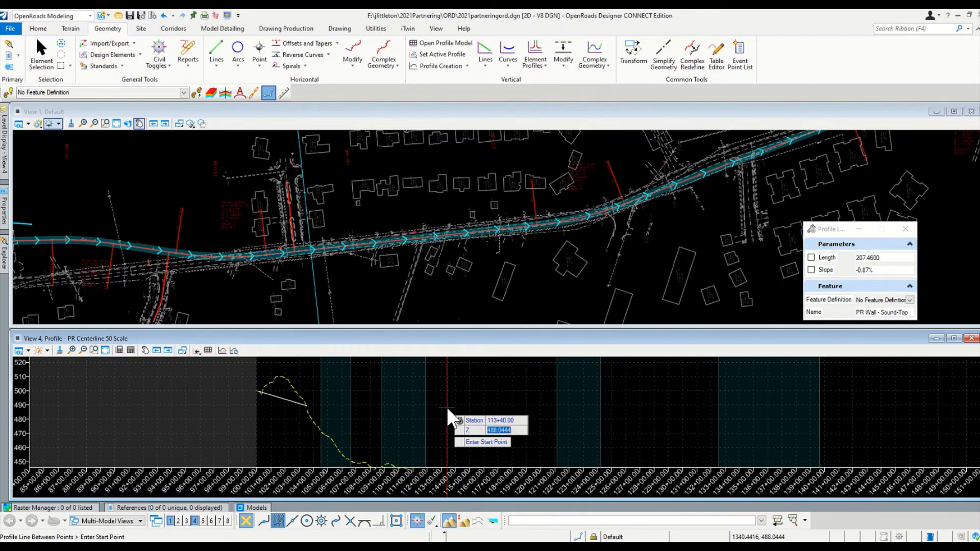
text(465)
key(Return)
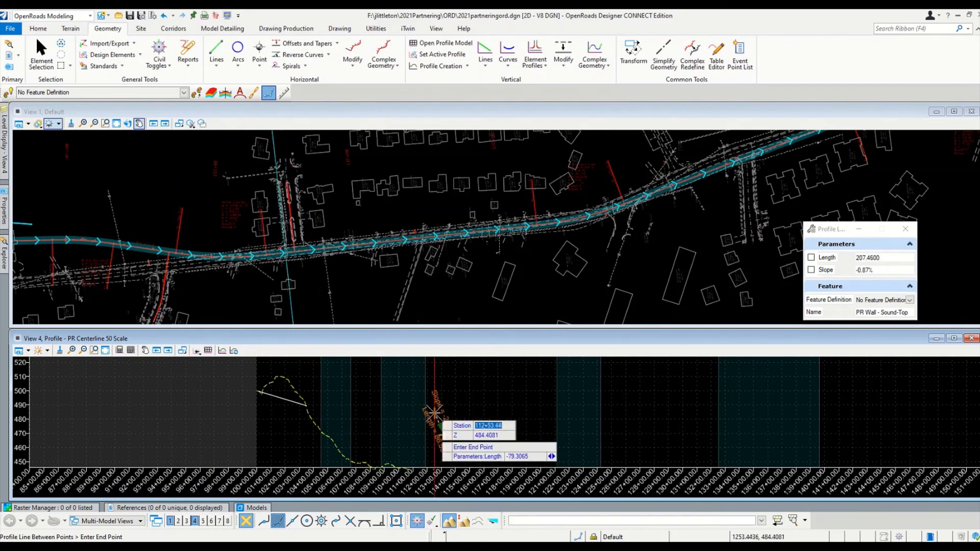
Step: End the profile line at station 124+25, elevation 465, and select the finished line to check its length and slope
scroll(434, 412, down, 2)
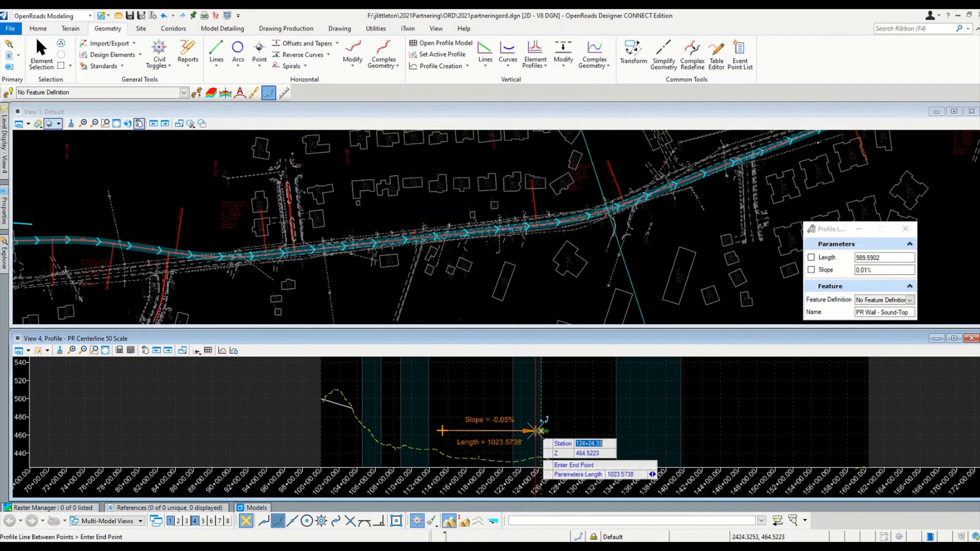
text(124)
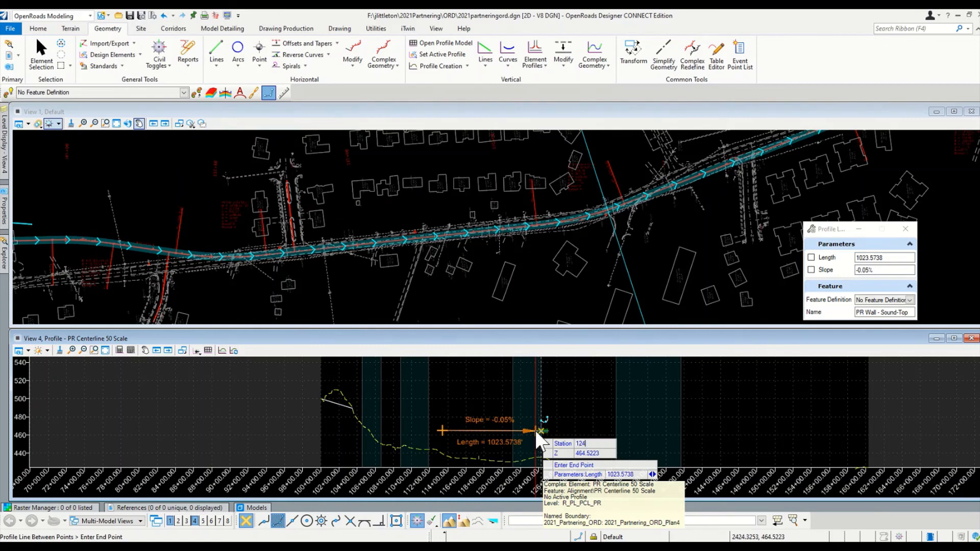
text(+25)
key(Tab)
text(465)
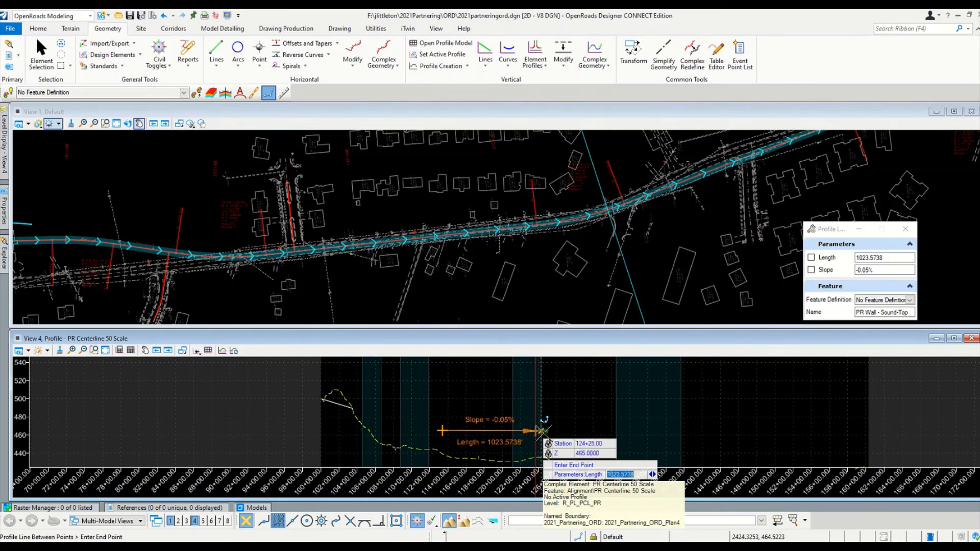
key(Return)
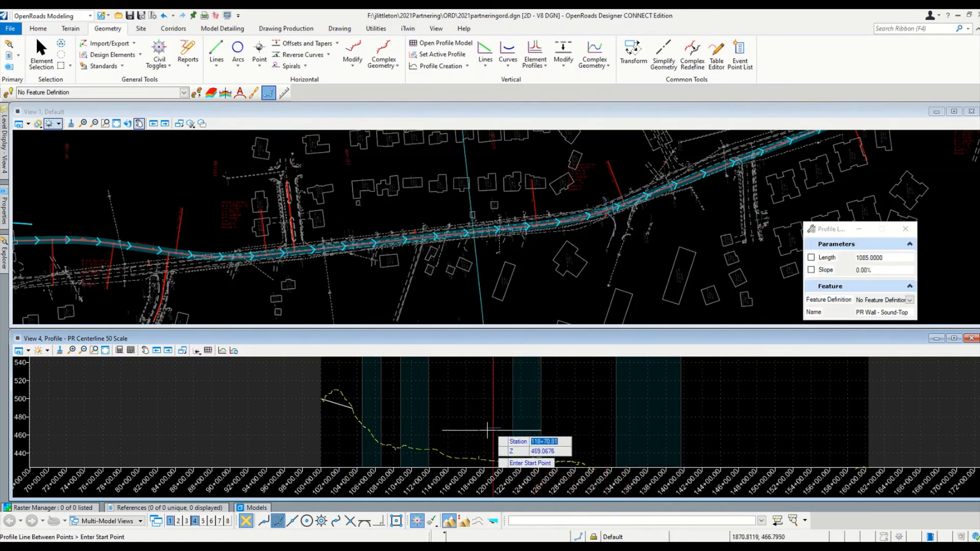
key(Escape)
click(486, 430)
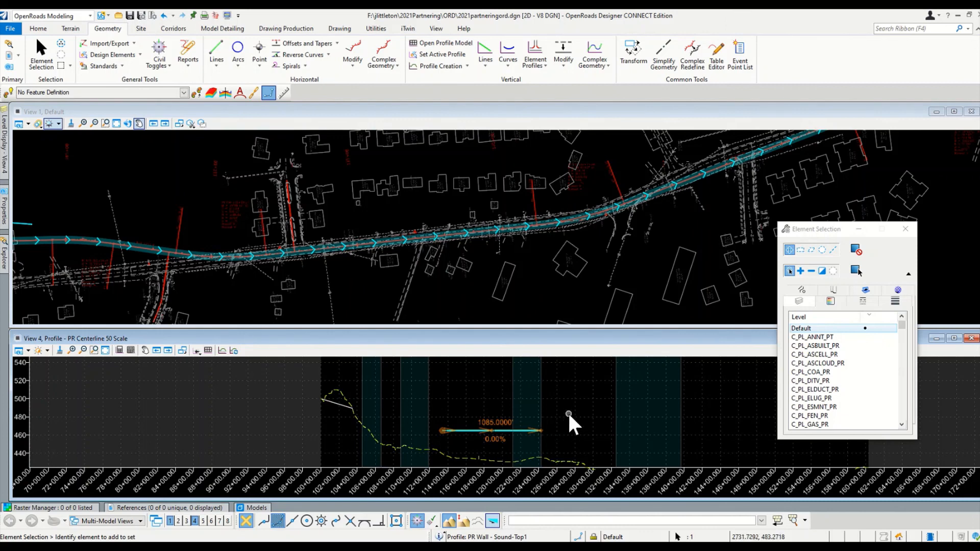
Step: Switch to the Civil AccuDraw.docx document in Word
mouse_move(414, 548)
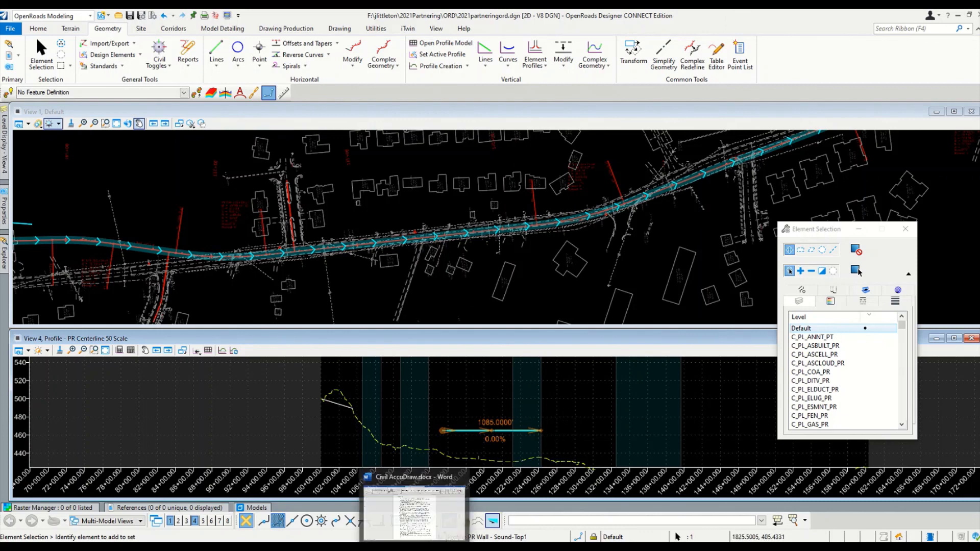